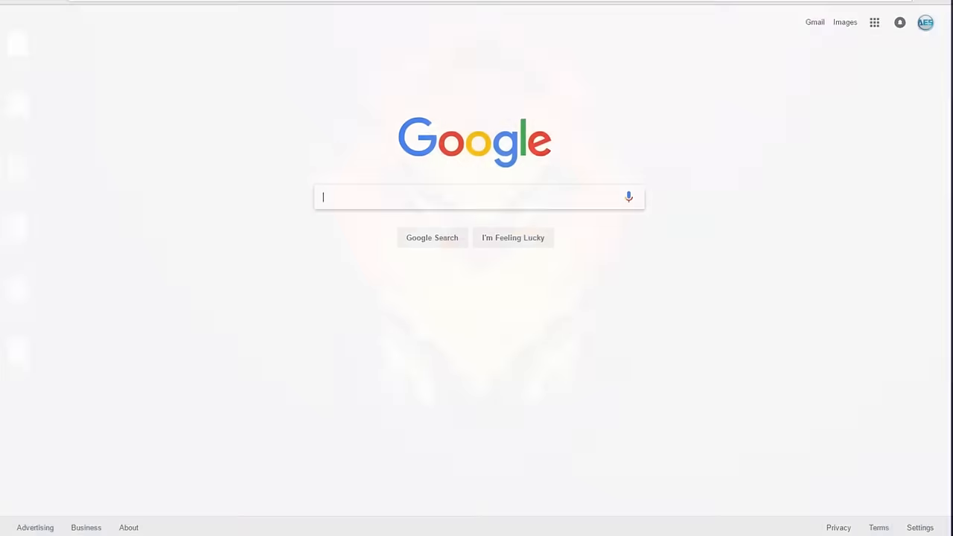
type("ex")
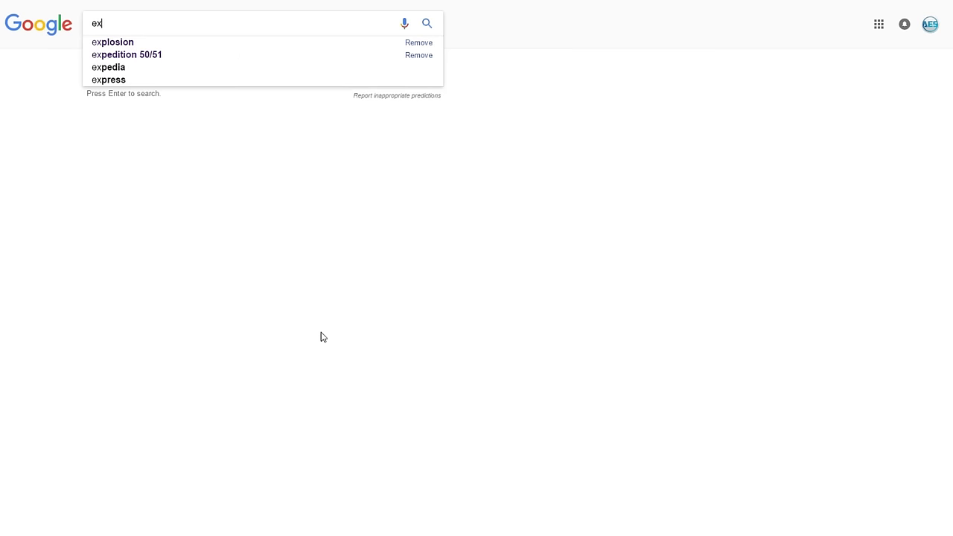
type("plosion")
Search Google Images for 'explosion', drag the nuclear explosion preview onto the desktop and close Chrome
key("Return")
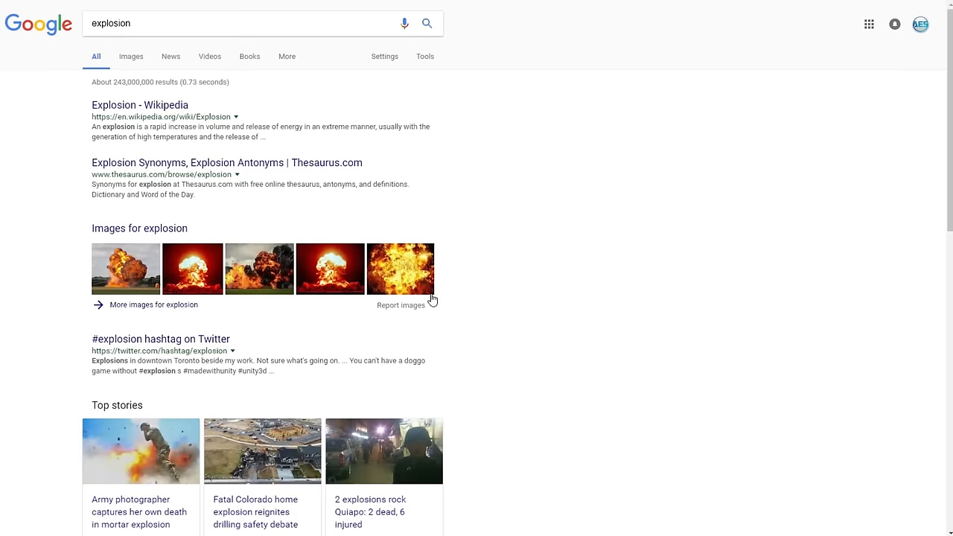
left_click(131, 56)
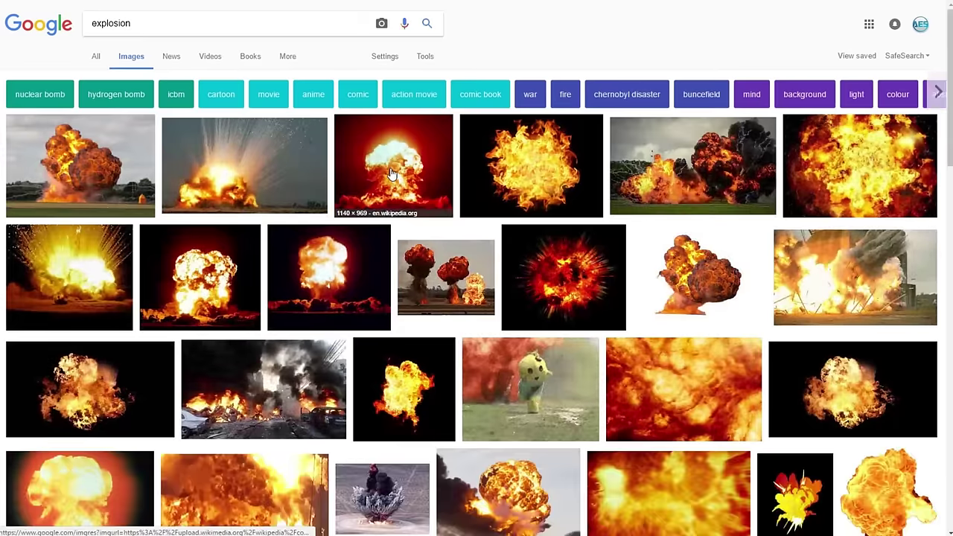
left_click(393, 165)
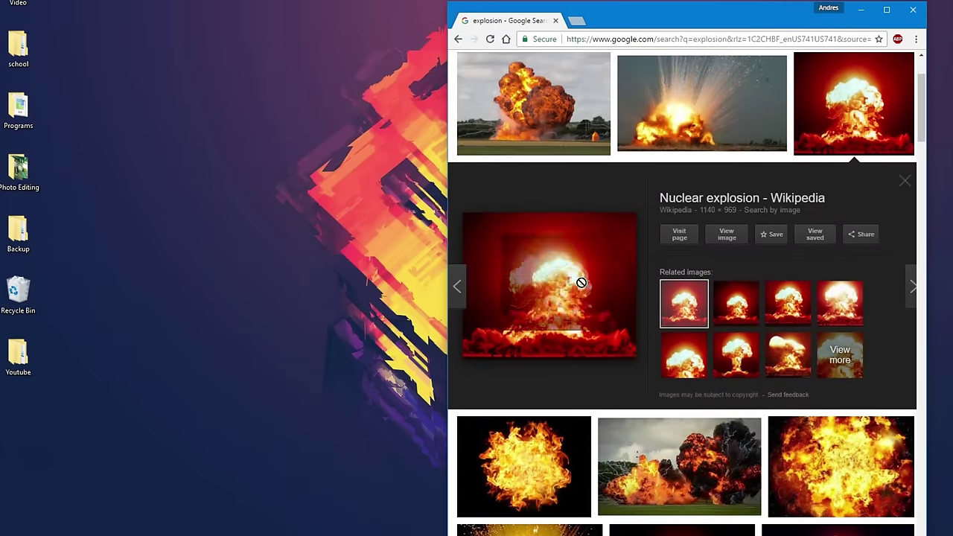
left_click_drag(549, 305, 278, 246)
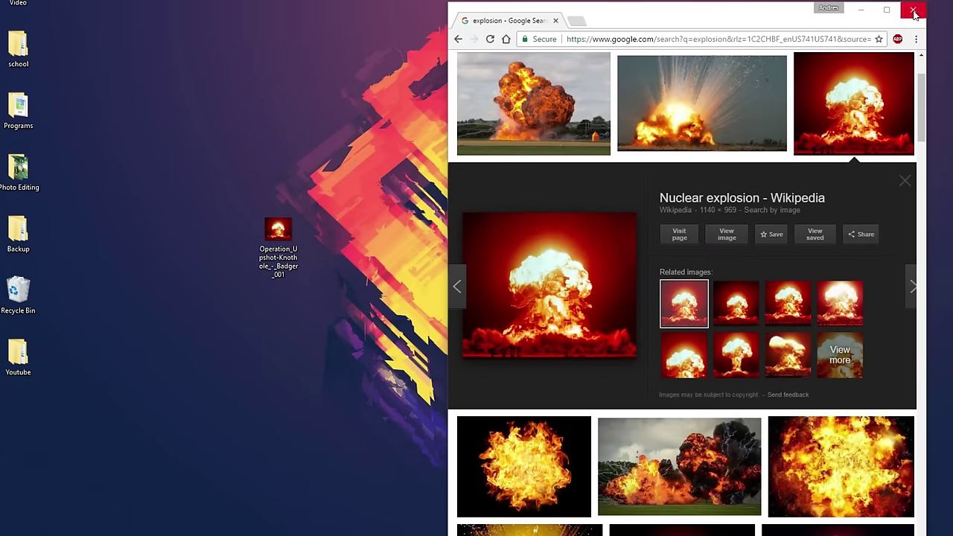
left_click(913, 10)
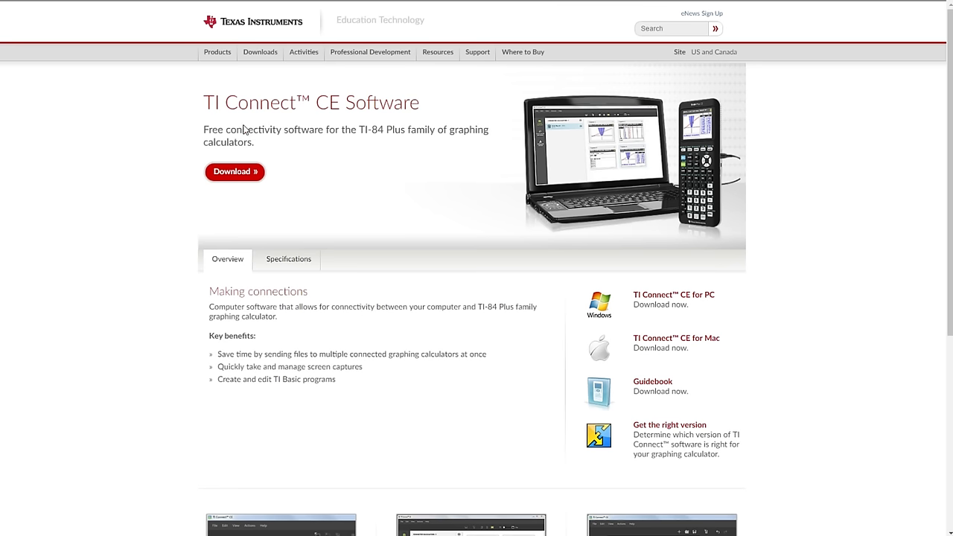
From the TI Connect CE Software page, go to the TI Connect CE for PC download
left_click_drag(198, 108, 421, 104)
left_click(447, 105)
left_click(656, 294)
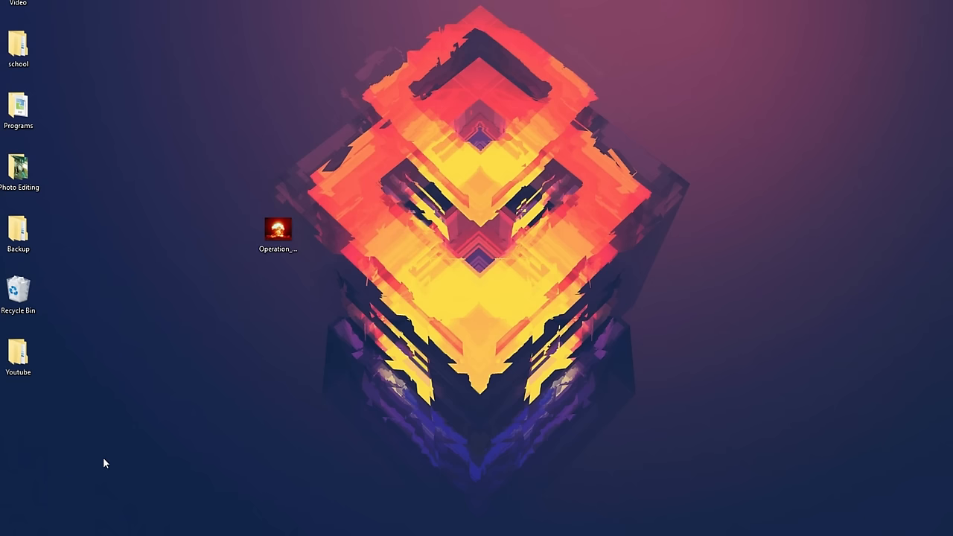
Launch TI Connect CE from the Start menu and show the TI-84 Plus CE files in Calculator Explorer
key("super")
type("ti connect")
key("Return")
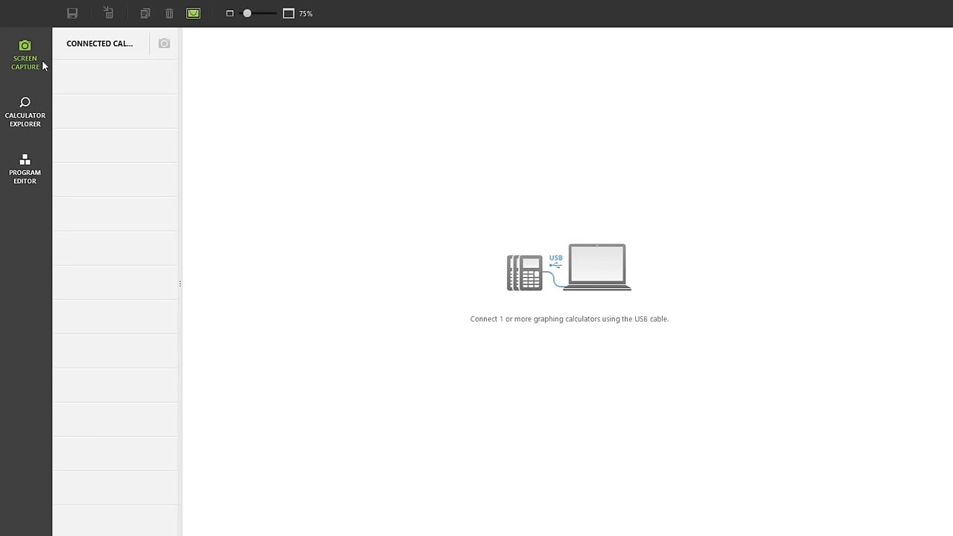
left_click(35, 112)
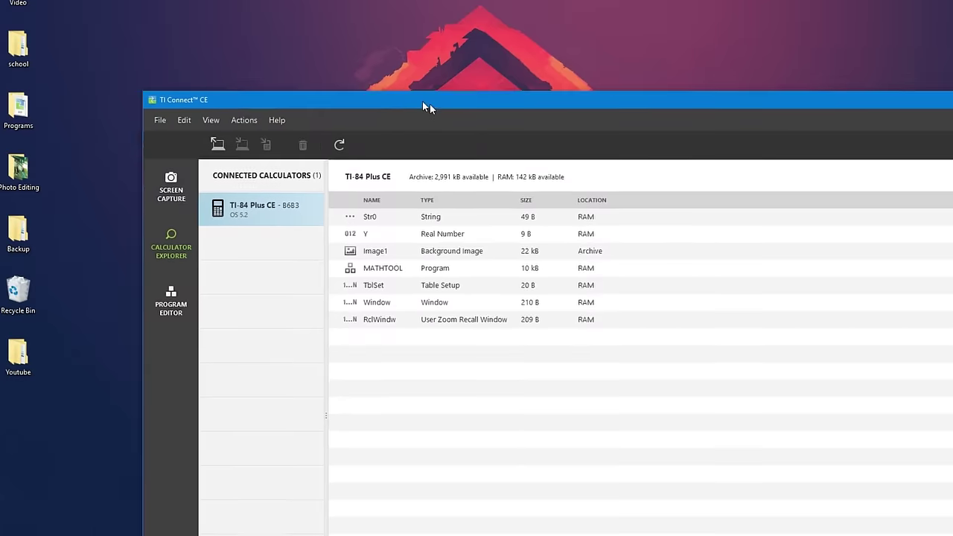
Drag the desktop explosion picture into Calculator Explorer and send it as Image1 to all connected calculators
left_click_drag(426, 102, 544, 75)
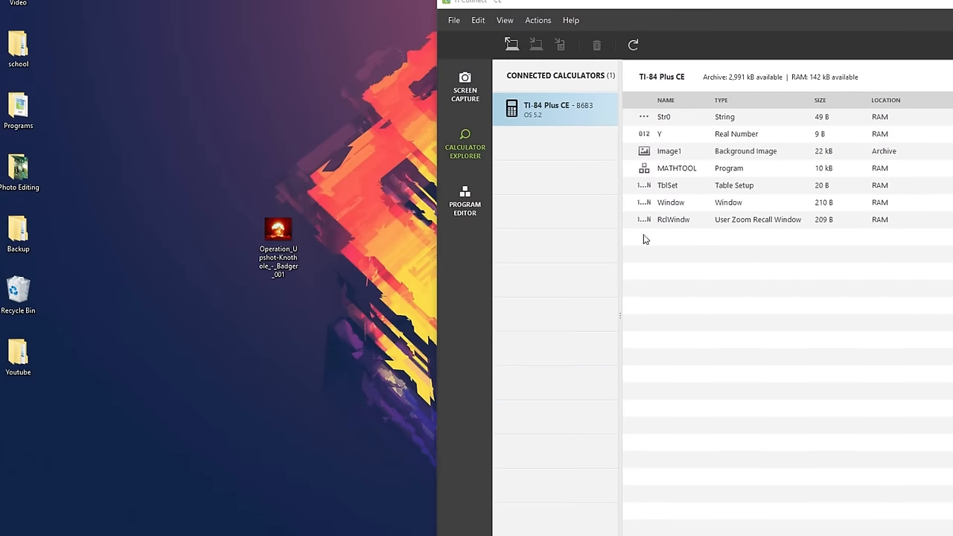
mouse_move(278, 238)
left_mouse_down()
mouse_move(653, 365)
mouse_move(700, 204)
left_mouse_up()
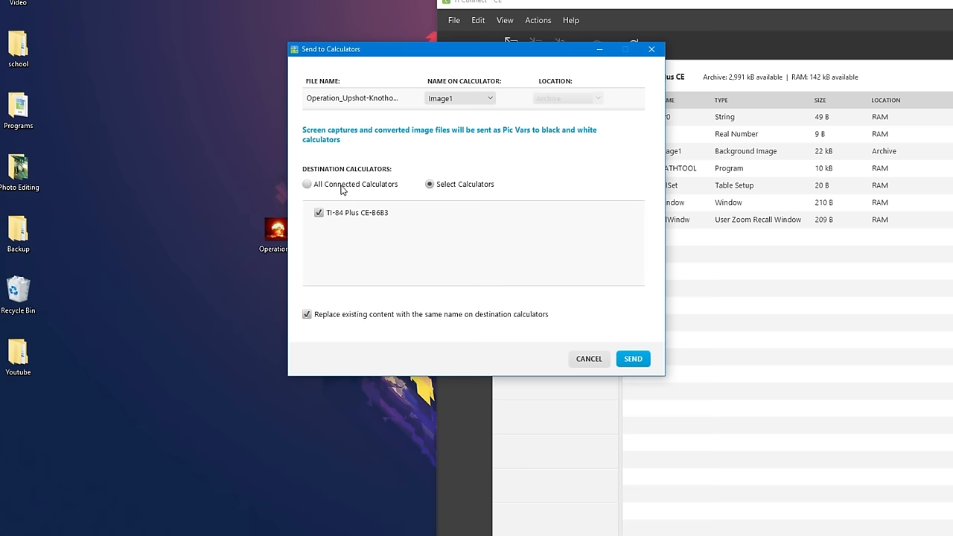
left_click(343, 186)
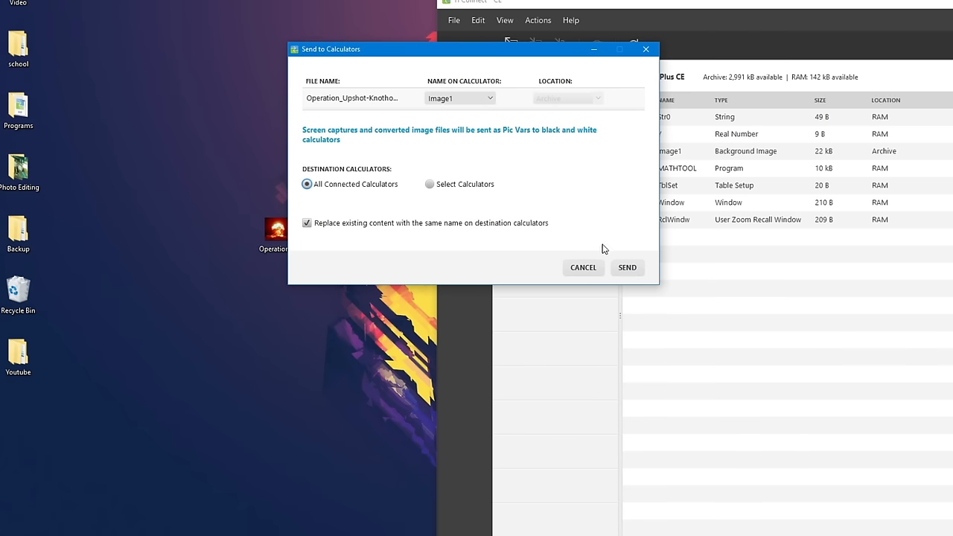
left_click(629, 267)
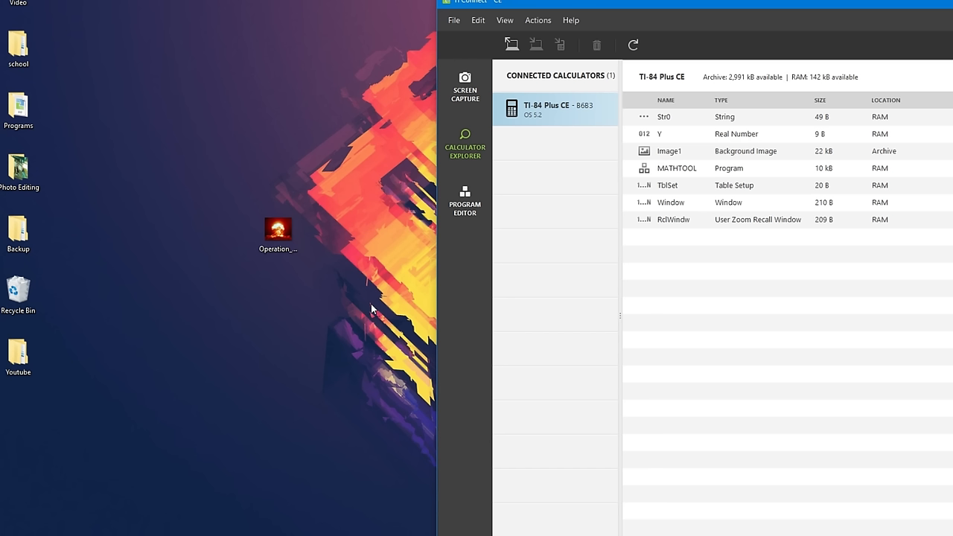
Drag the explosion picture in again and list the Image0–Image6 names it can be stored under
left_click_drag(278, 231, 678, 220)
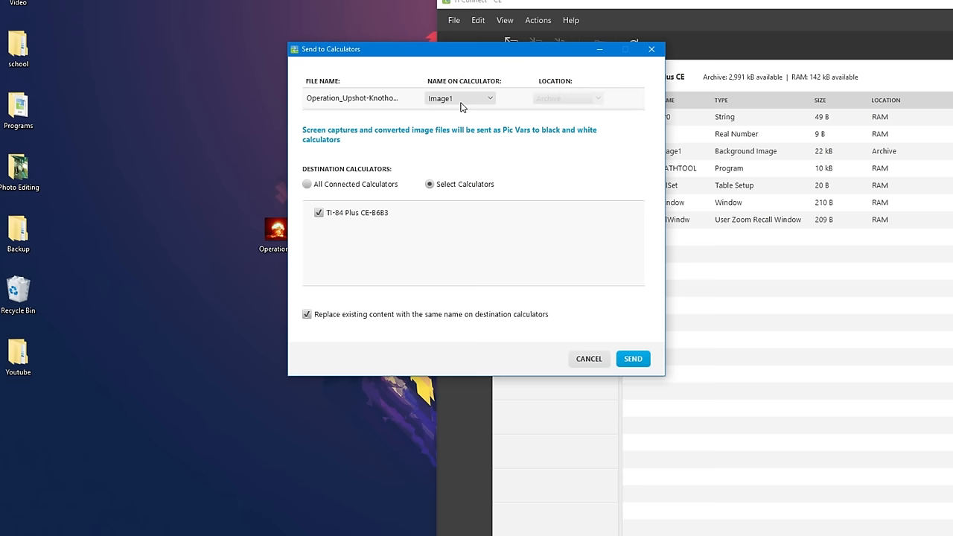
left_click(459, 98)
scroll(458, 186, "down", 3)
scroll(458, 186, "up", 3)
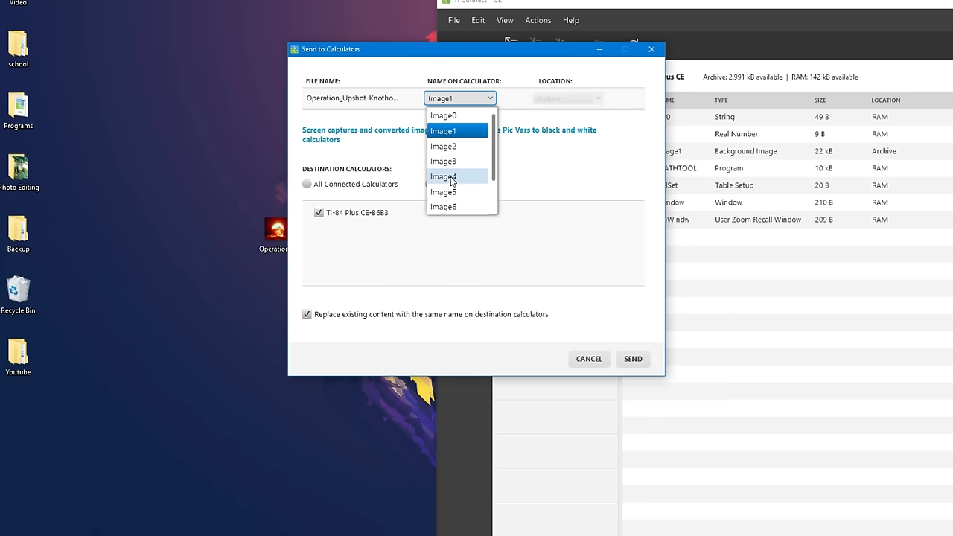